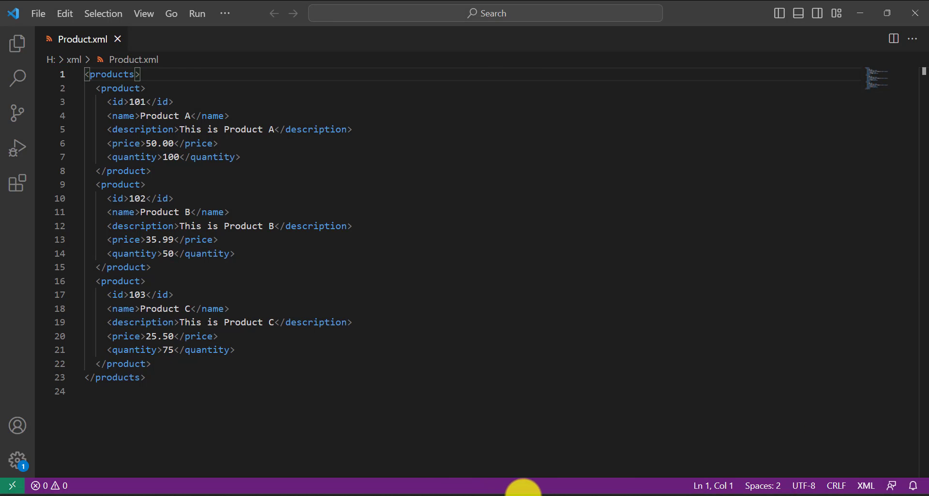
Switch to Chrome and view the columns of the Product details list on the Tsinfo Tech Developer SharePoint site
mouse_move(525, 489)
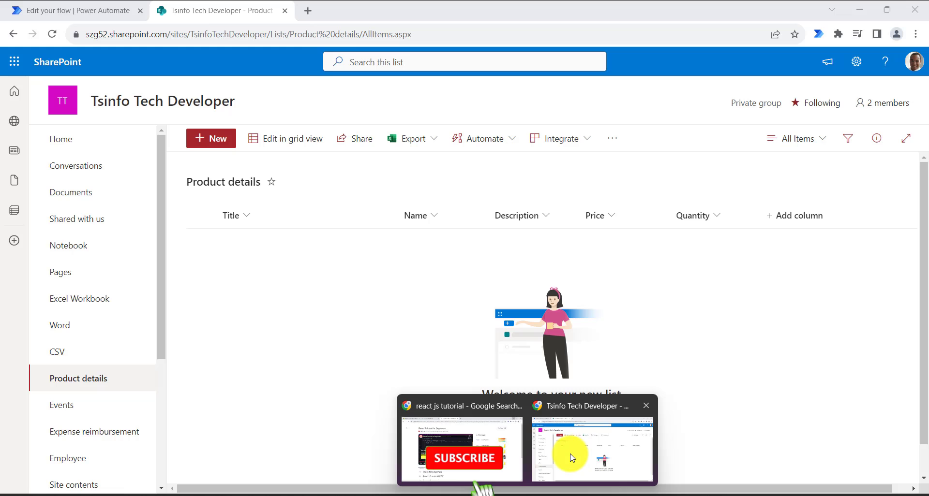
left_click(563, 459)
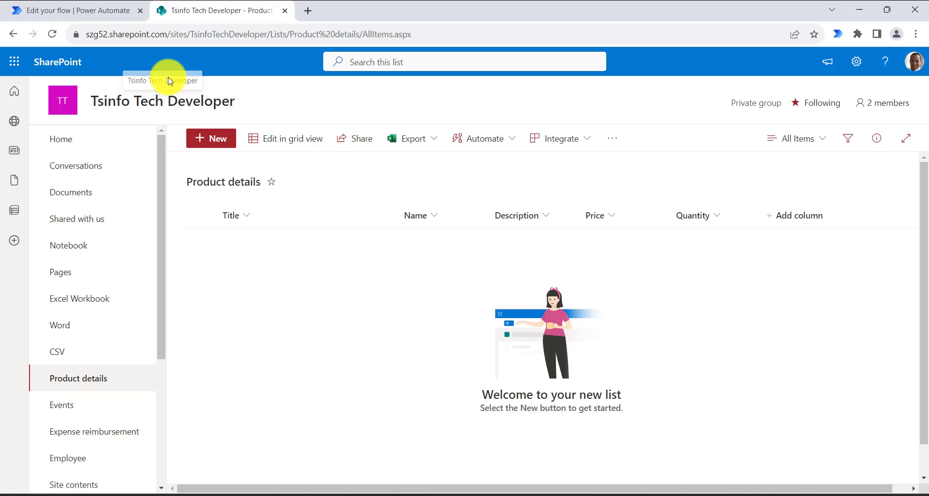
Switch to the Power Automate flow and examine the settings of the manual trigger, Compose, Initialize variable and Compose -products
left_click(95, 13)
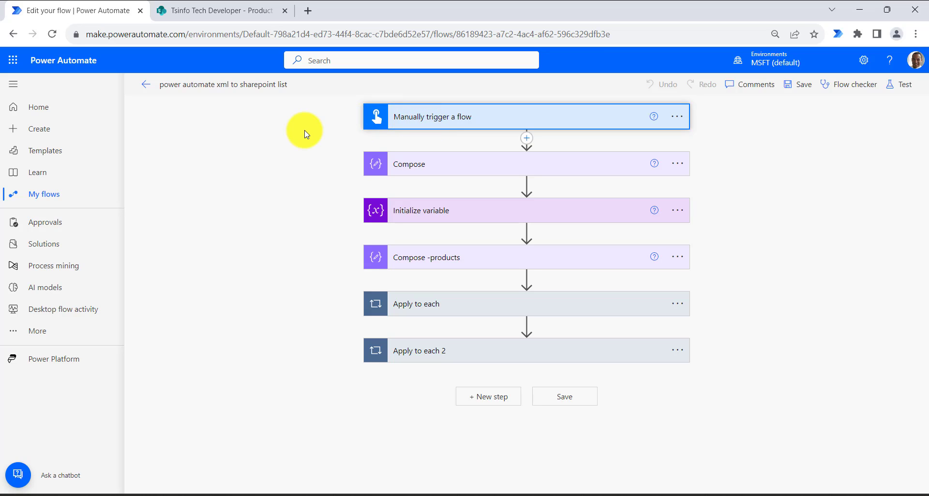
left_click(487, 121)
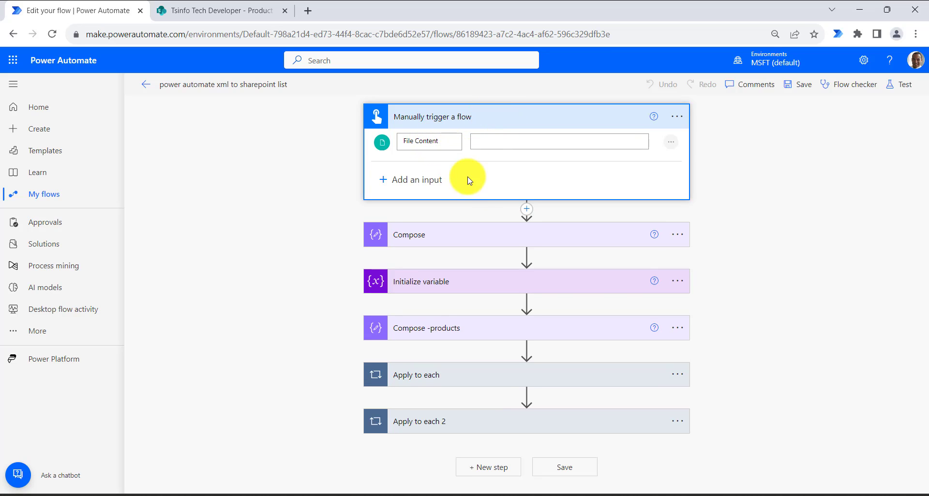
left_click(654, 490)
left_click(856, 13)
left_click(487, 237)
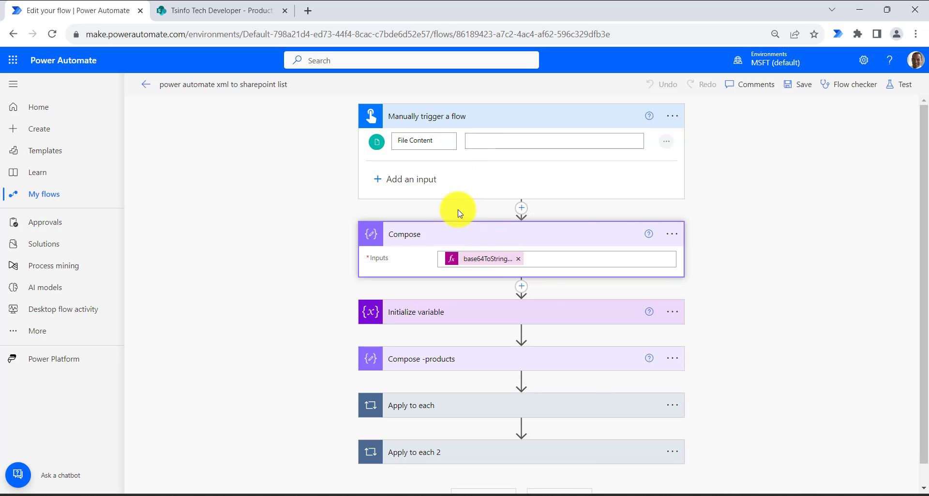
left_click(474, 321)
scroll(473, 319, "down", 1)
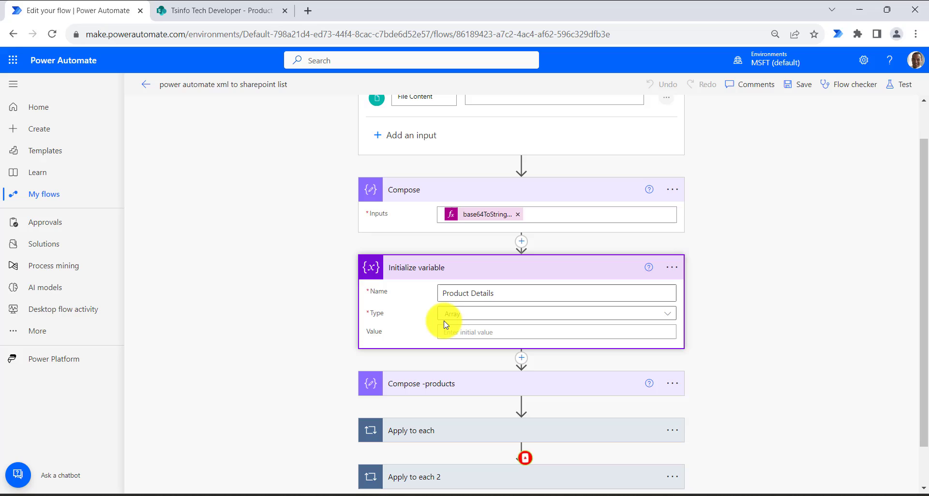
scroll(474, 333, "down", 1)
left_click(501, 343)
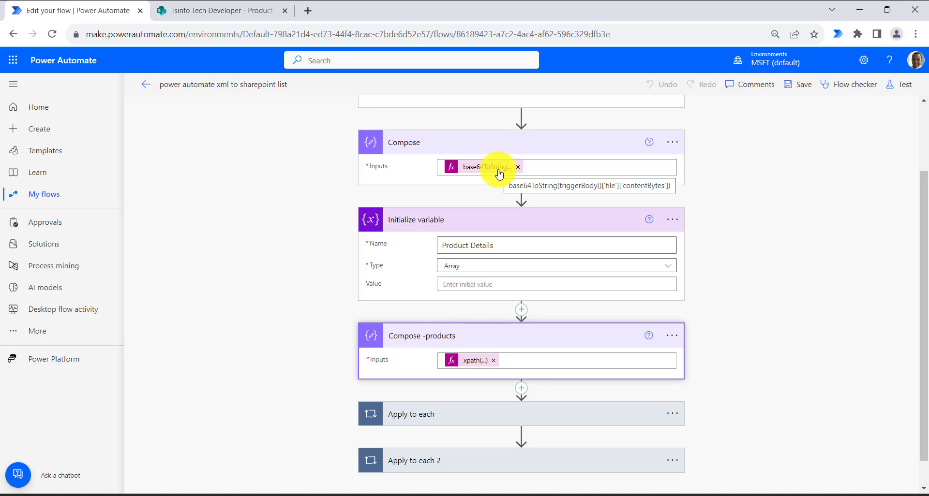
Examine the Apply to each loop, including the expressions in Compose 4 and Compose 5 and the Append to array variable fields
scroll(508, 349, "down", 1)
left_click(481, 384)
scroll(478, 380, "down", 2)
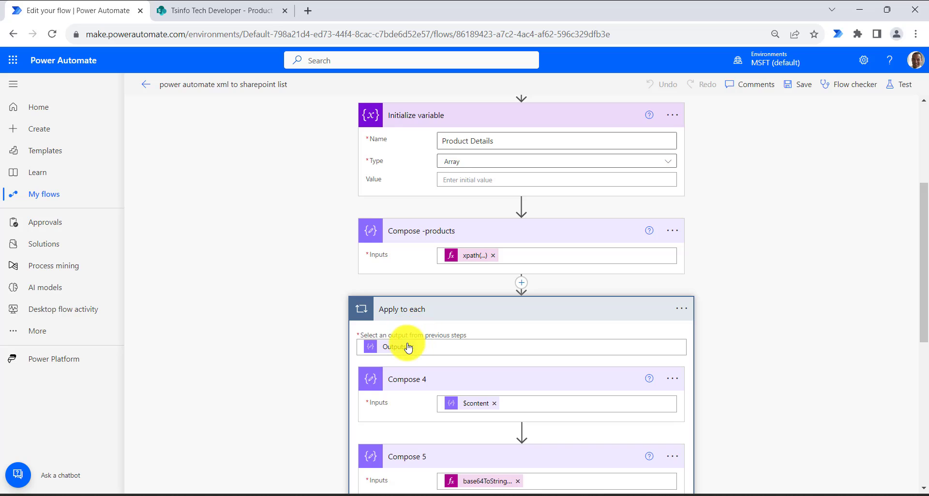
scroll(406, 345, "down", 1)
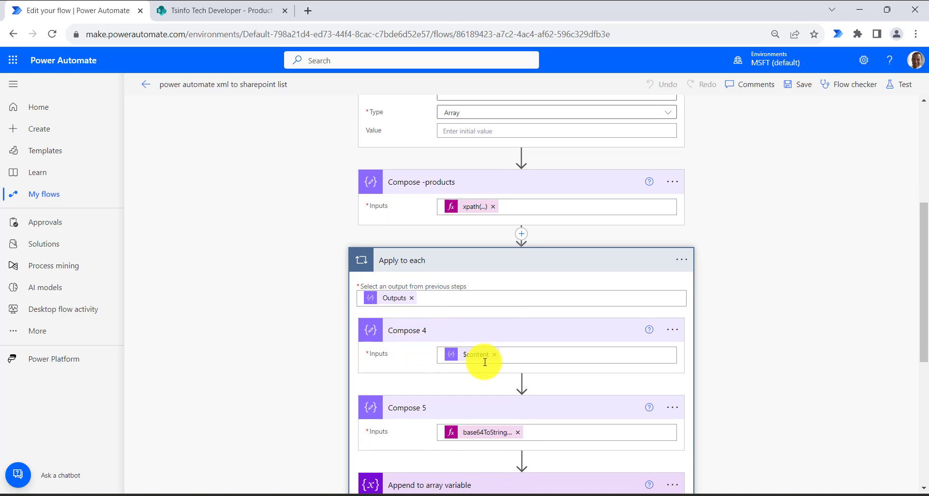
mouse_move(470, 360)
mouse_move(477, 440)
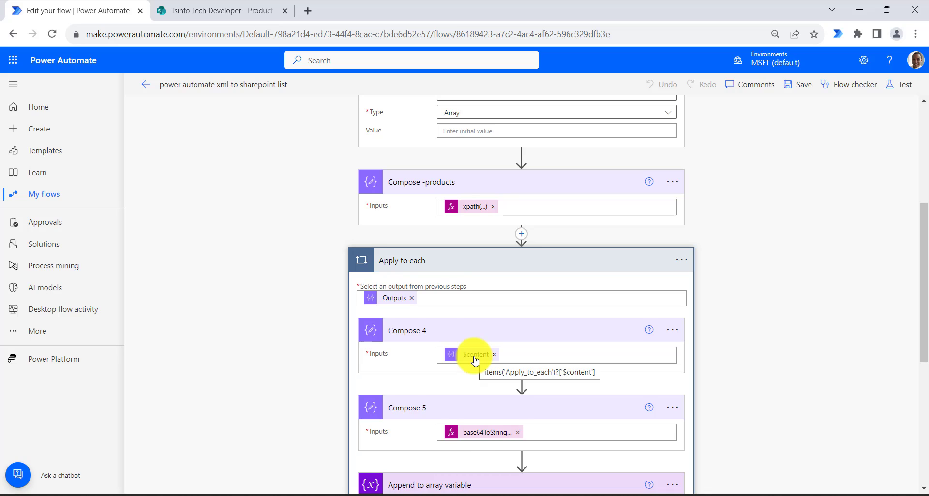
scroll(474, 360, "down", 2)
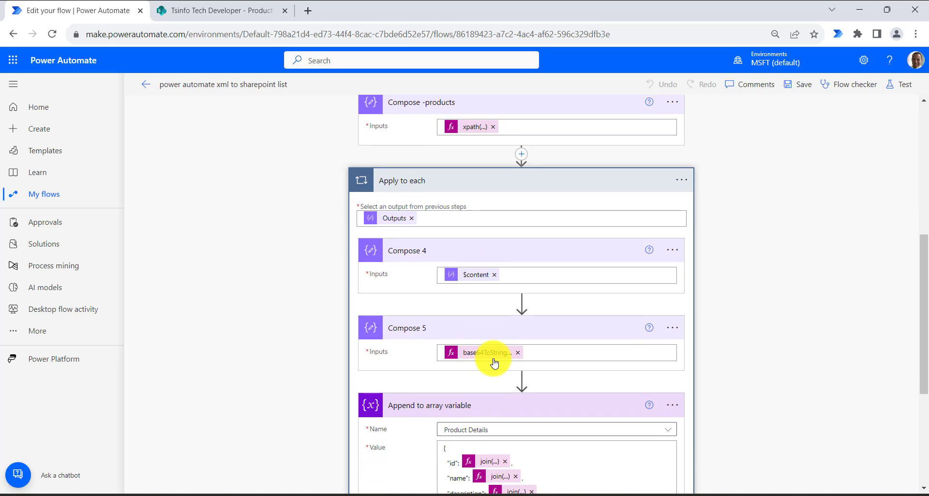
scroll(494, 360, "down", 2)
mouse_move(500, 298)
mouse_move(490, 410)
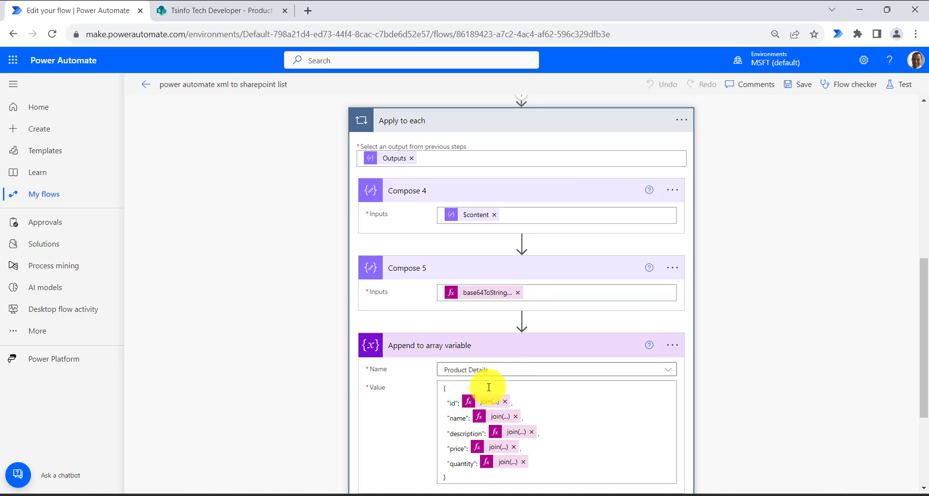
scroll(464, 387, "down", 1)
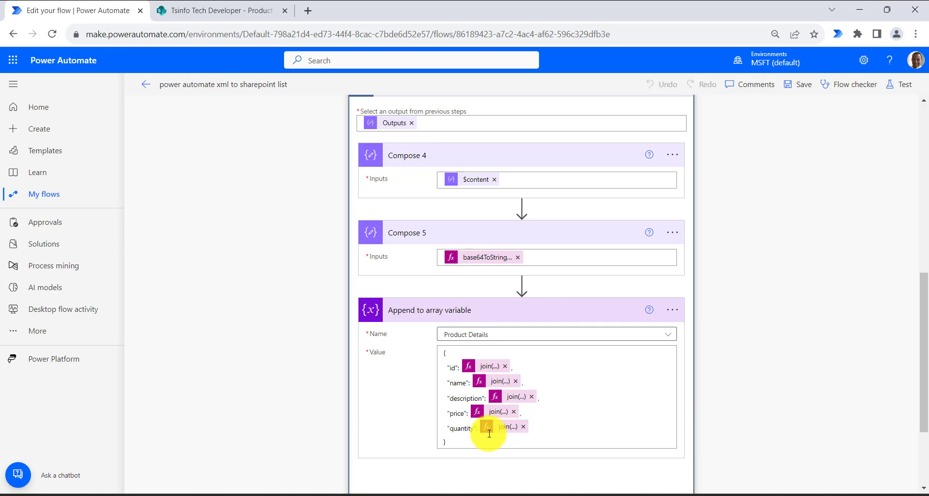
scroll(458, 312, "up", 2)
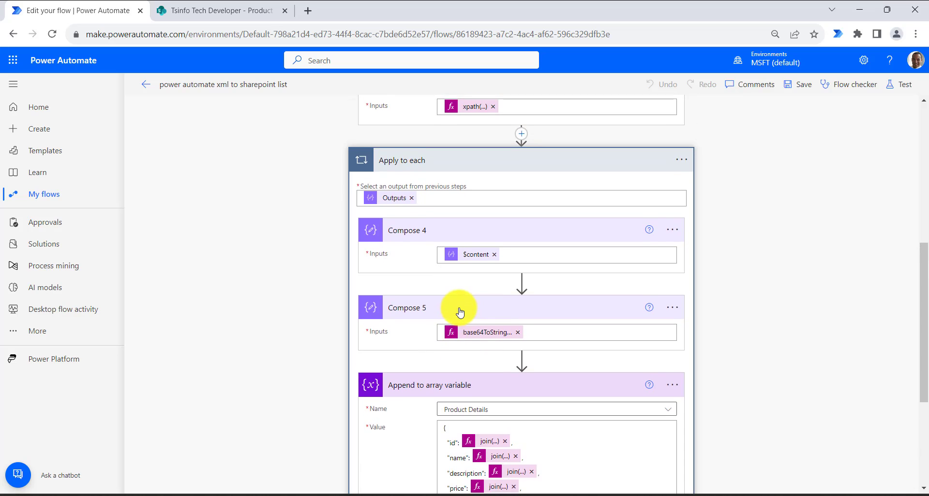
scroll(460, 312, "down", 3)
scroll(459, 312, "down", 1)
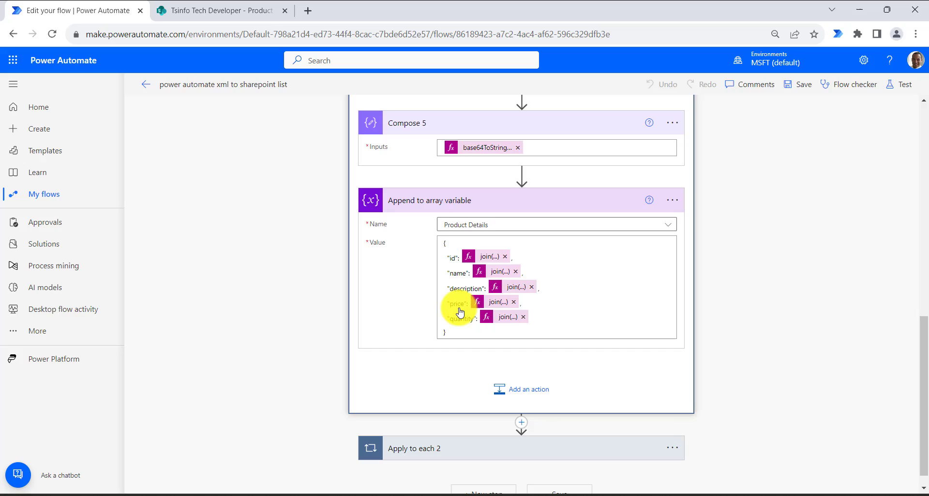
Examine the Apply to each 2 loop and how its Create item action maps the product fields to the SharePoint list
scroll(480, 435, "down", 1)
left_click(480, 436)
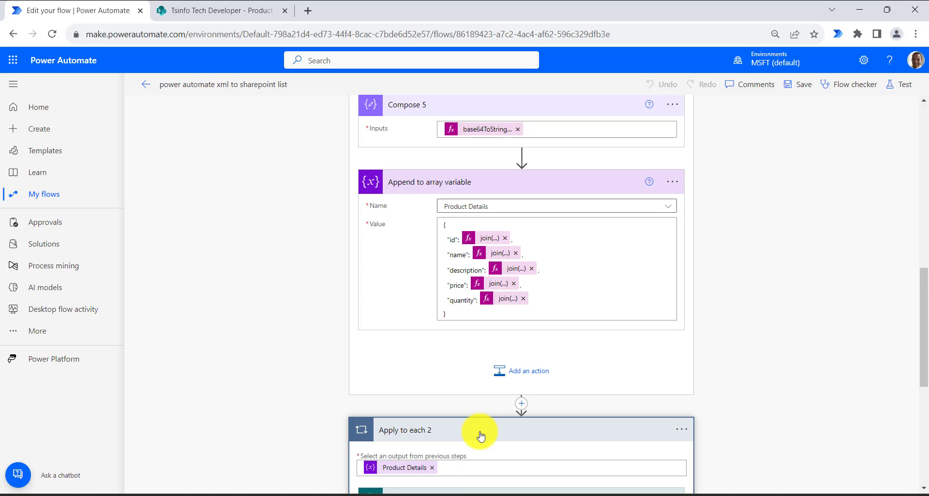
scroll(479, 433, "down", 3)
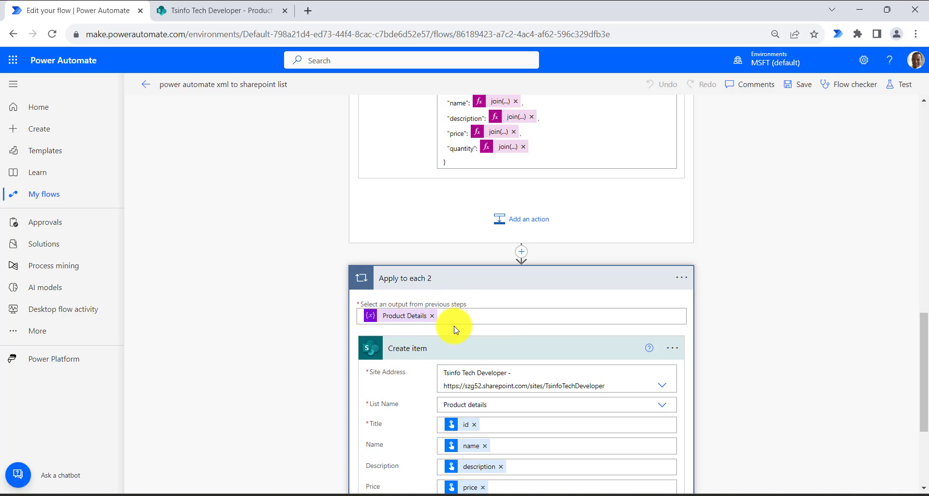
scroll(438, 341, "down", 2)
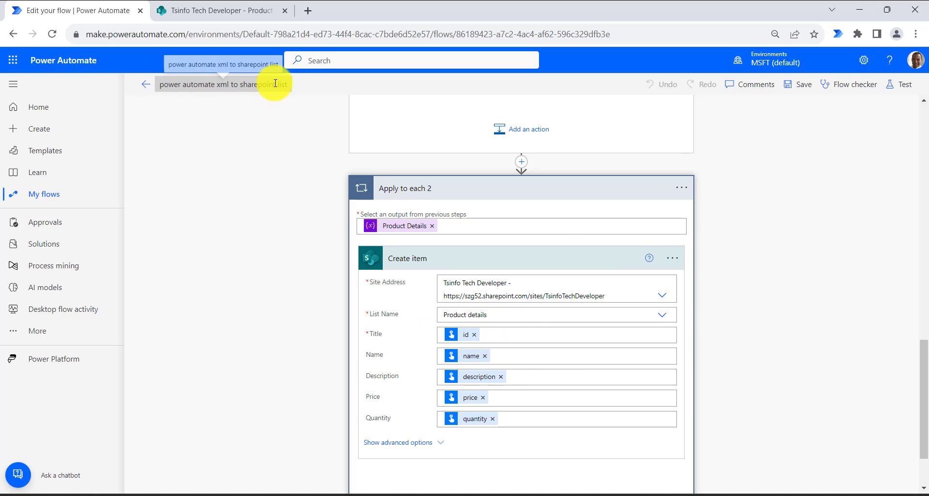
Save the flow and start a manual test of it
scroll(384, 273, "up", 12)
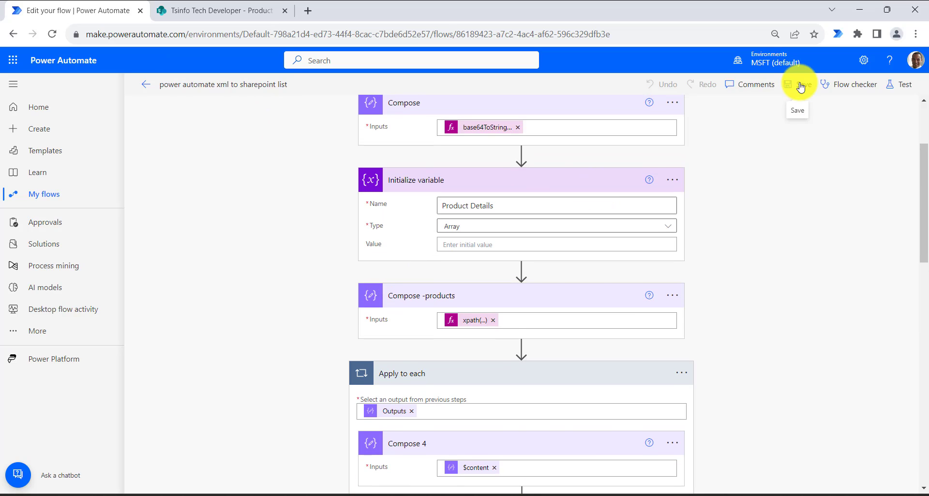
left_click(799, 86)
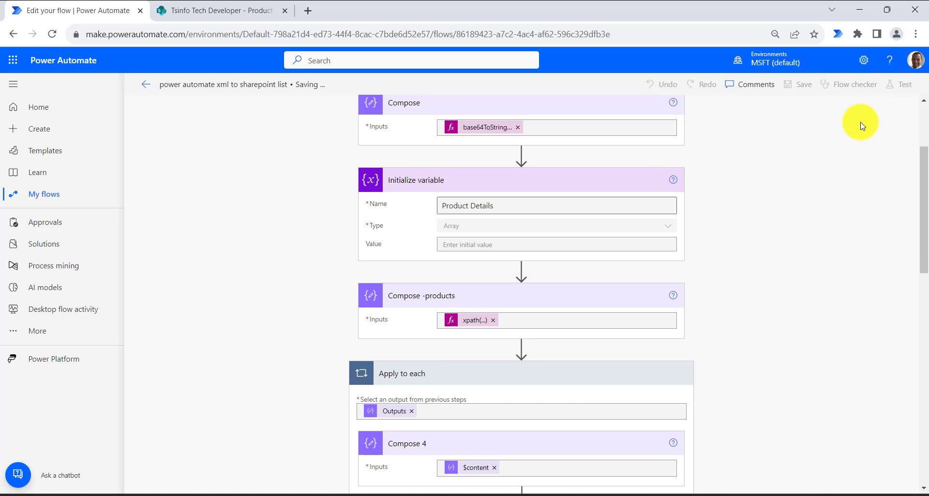
left_click(897, 85)
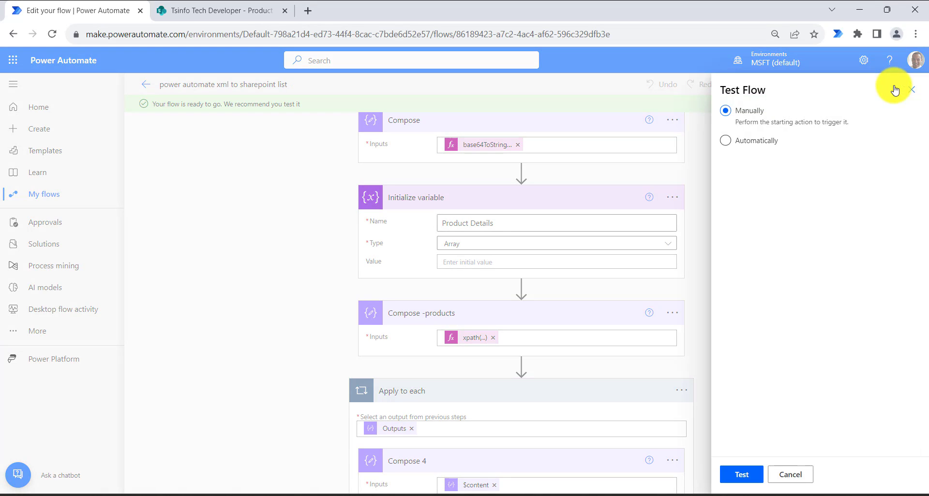
left_click(726, 110)
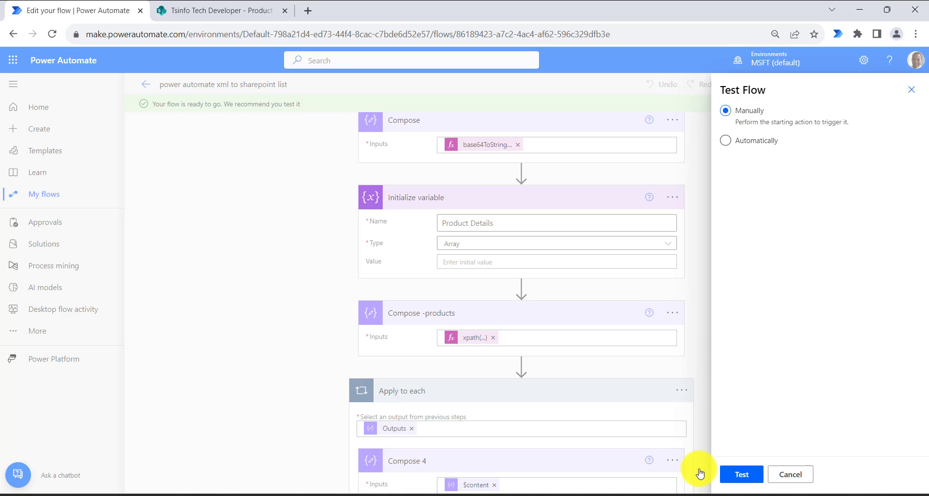
left_click(738, 476)
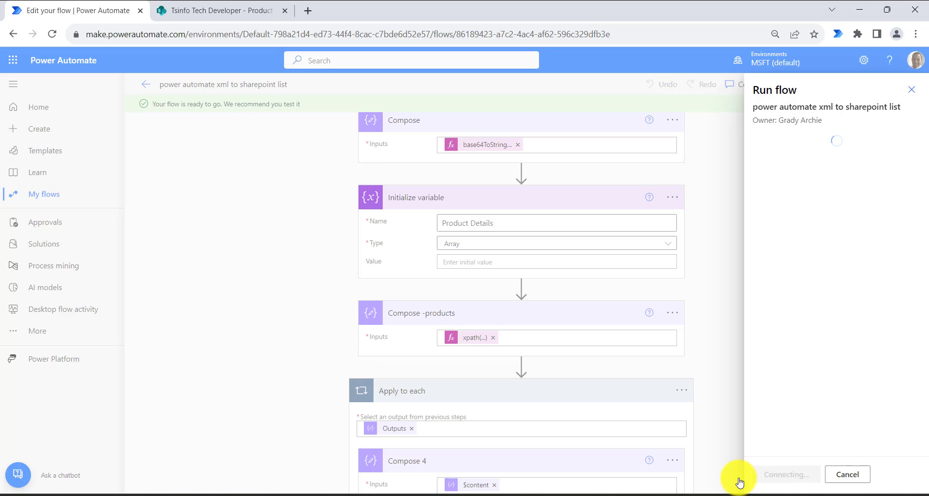
Import the Product XML file from the xml folder as the File Content and run the flow
left_click(895, 161)
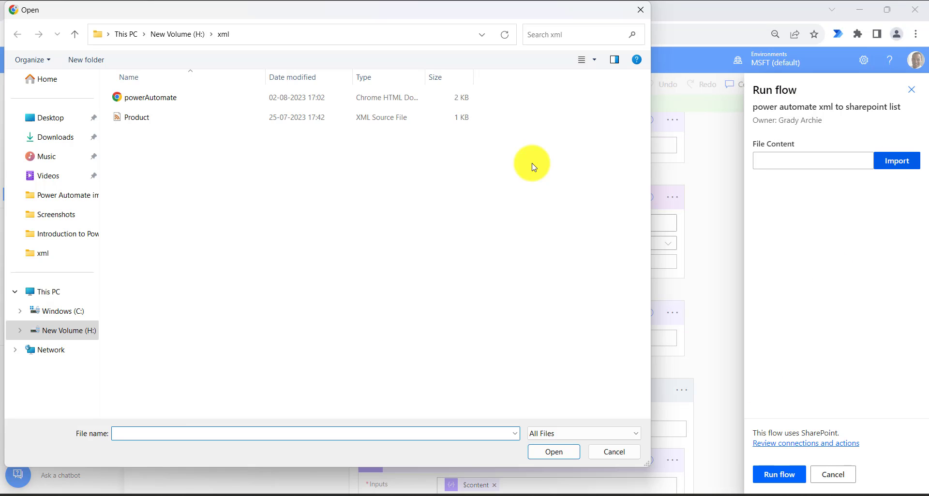
left_click(216, 119)
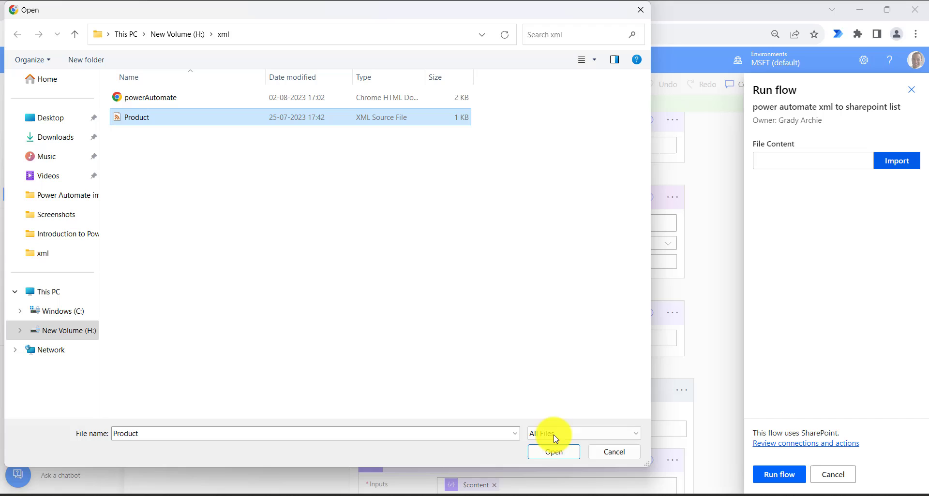
left_click(551, 452)
left_click(780, 475)
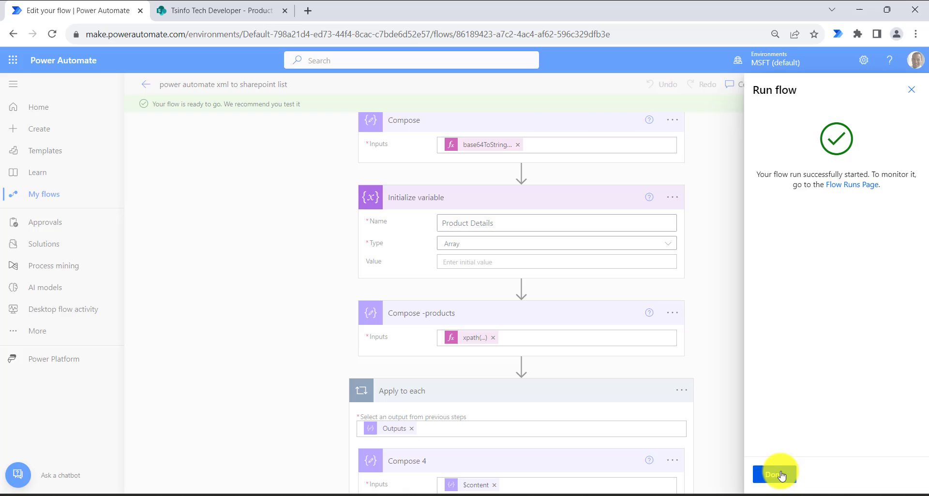
left_click(779, 474)
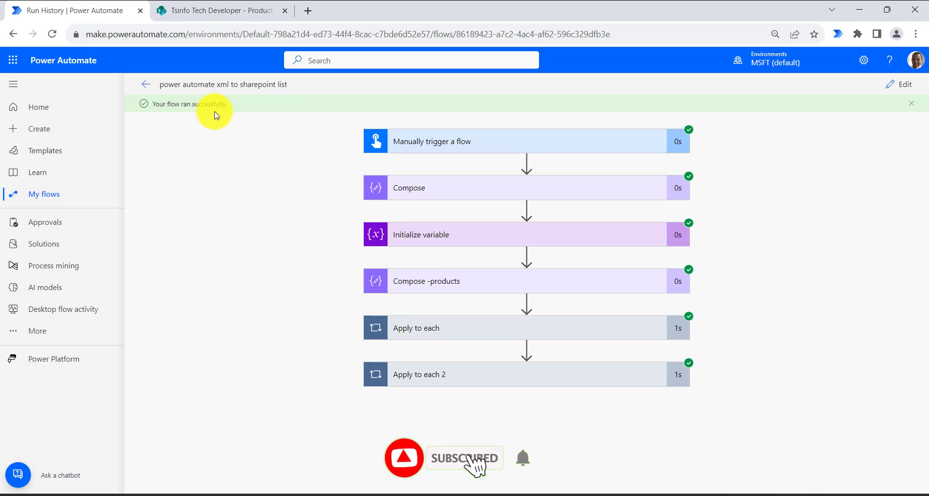
Check the Product details list in SharePoint for the items created by the flow
left_click(224, 14)
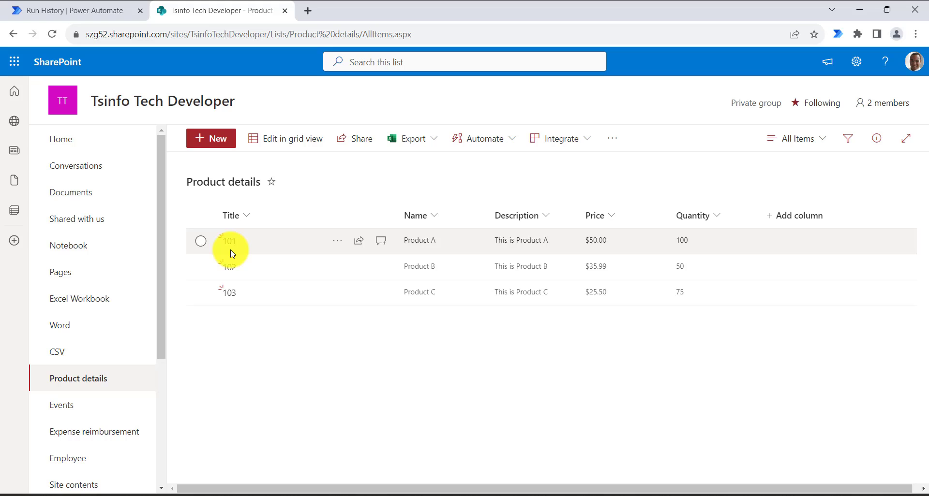